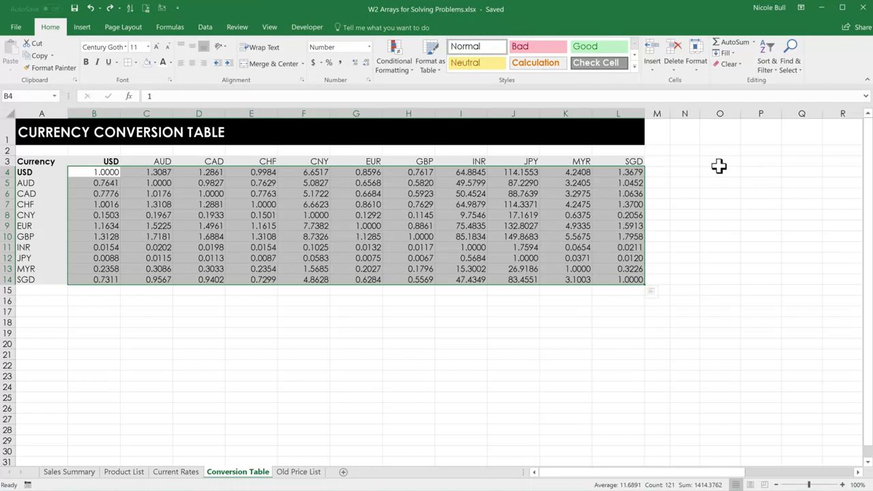
# On the Product List sheet, extend the AUD Total array formula in F4 to =SUM(H7:H17*I7:I17).
pyautogui.click(123, 472)
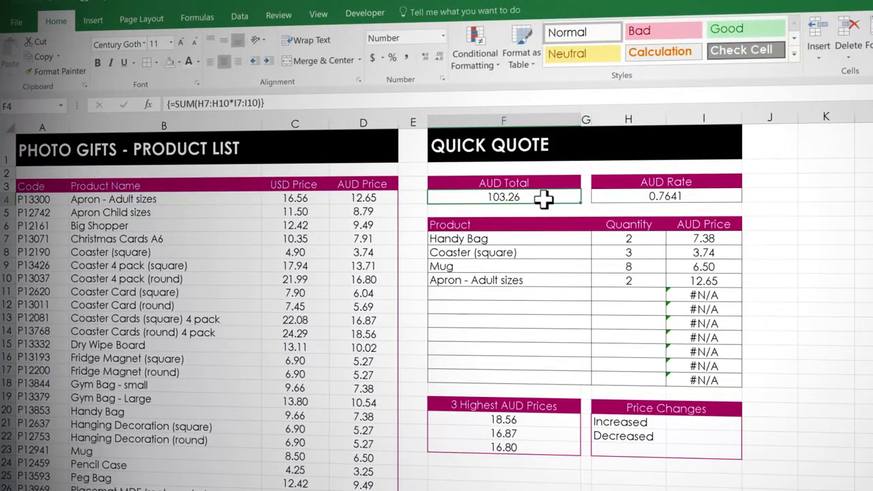
pyautogui.doubleClick(543, 198)
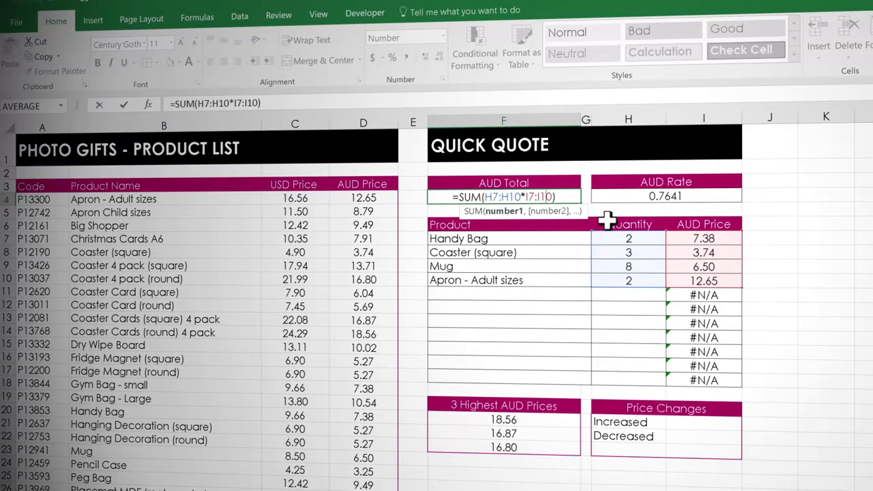
pyautogui.click(521, 197)
pyautogui.press('BackSpace')
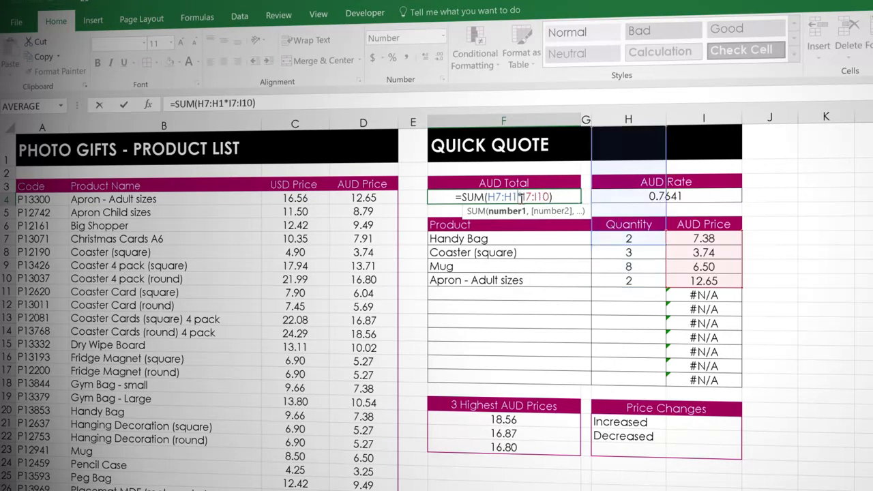
pyautogui.write('7')
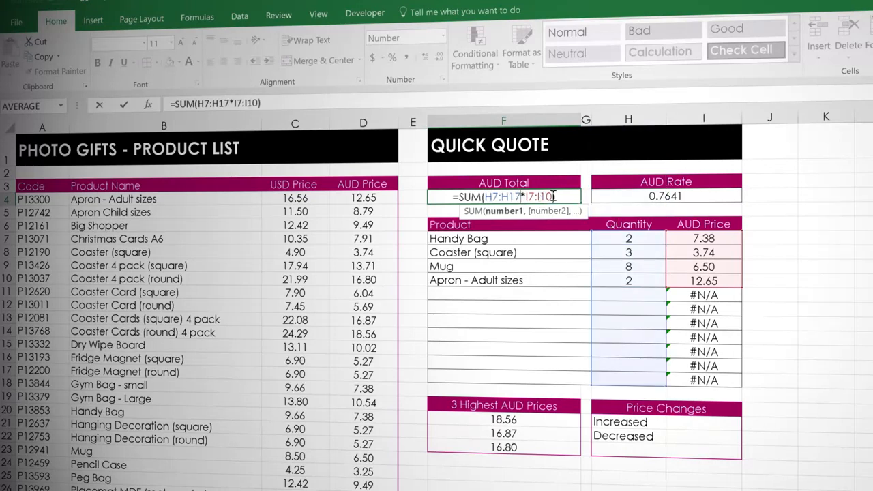
pyautogui.click(550, 197)
pyautogui.press('BackSpace')
pyautogui.write('7')
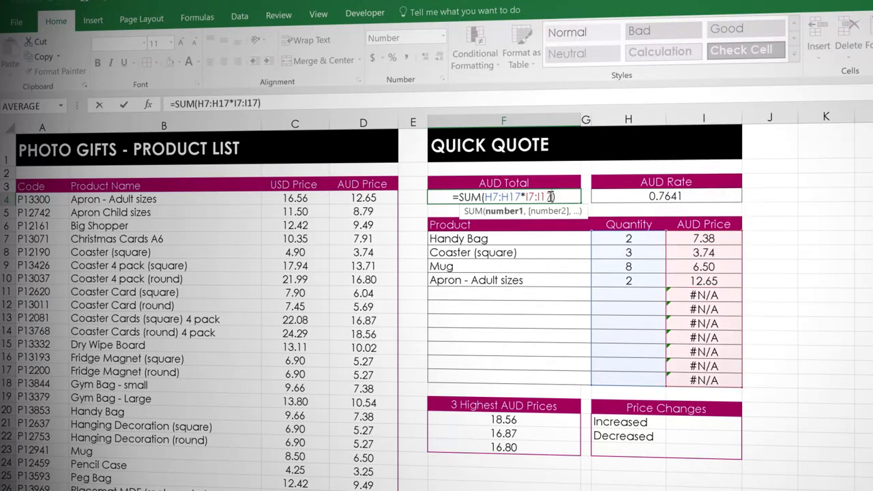
pyautogui.hotkey('ctrl', 'shift', 'Return')
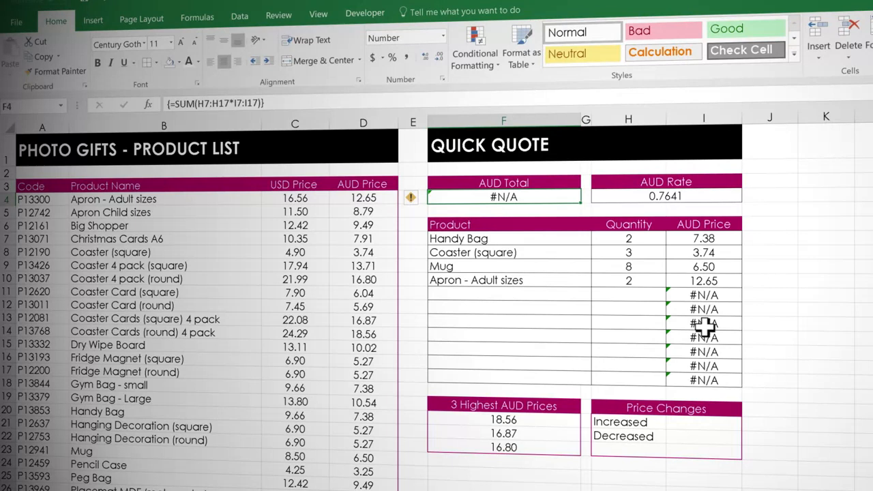
# Wrap the AUD Total product in IFNA with 0 as fallback, entering =SUM(IFNA(H7:H17*I7:I17,0)) as an array formula.
pyautogui.doubleClick(522, 199)
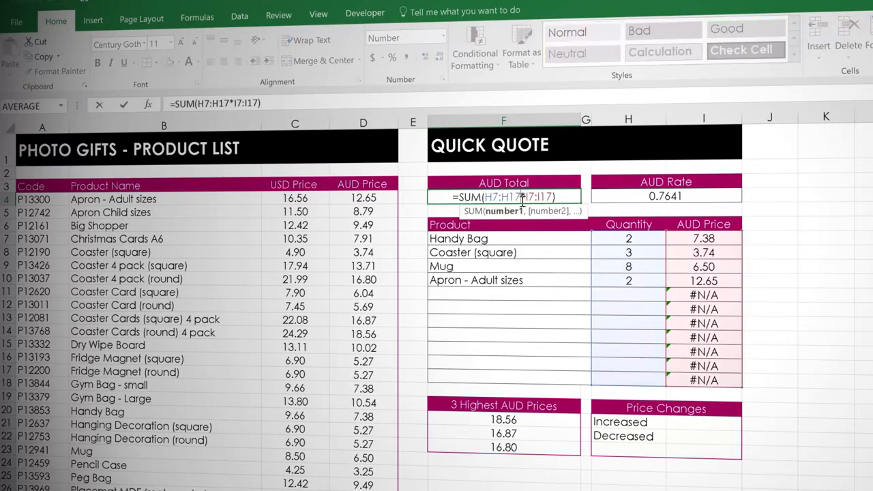
pyautogui.click(486, 196)
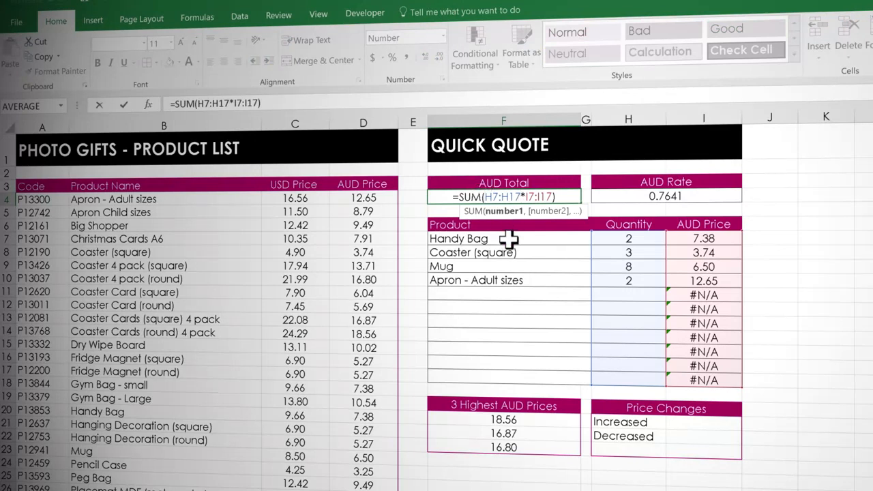
pyautogui.write('ifna')
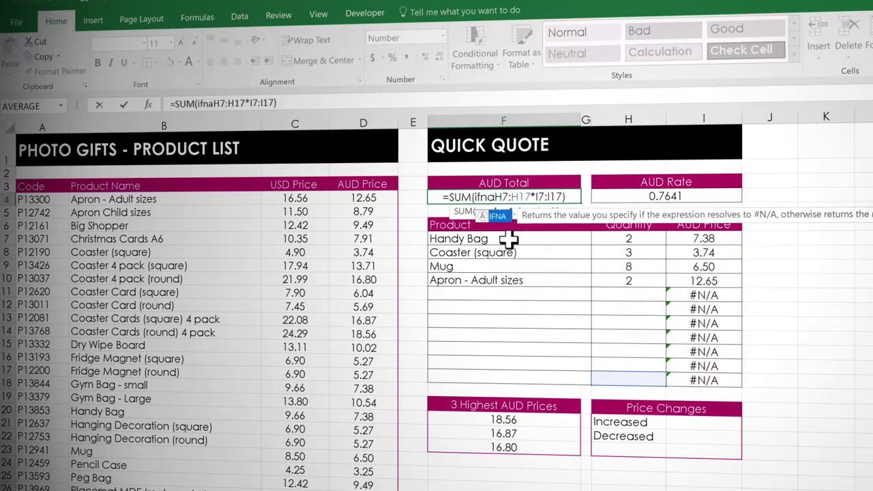
pyautogui.press('Tab')
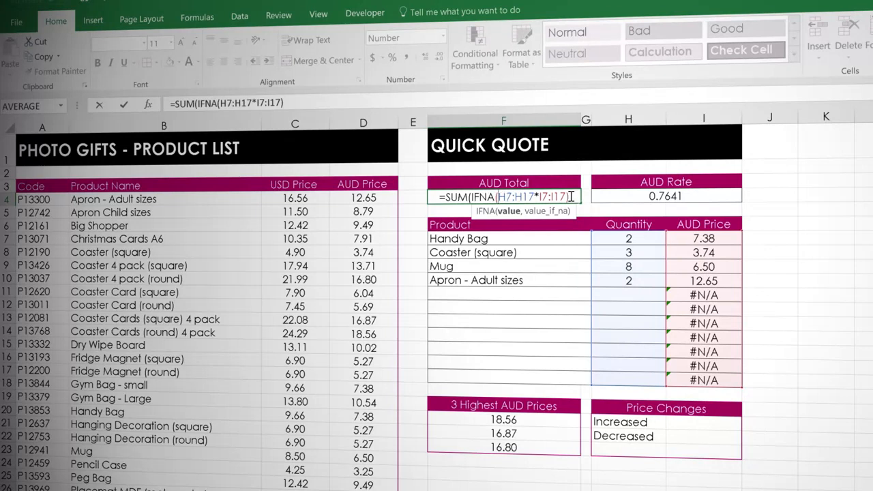
pyautogui.write(',0)')
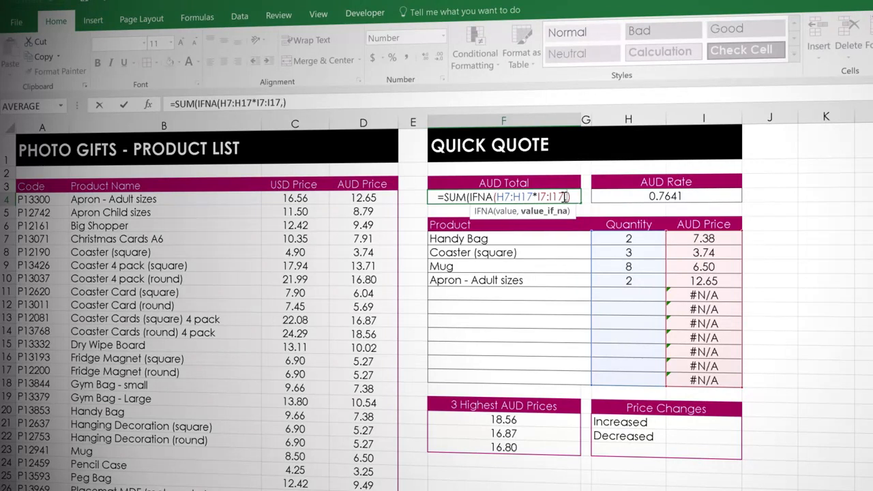
pyautogui.click(576, 195)
pyautogui.write(')')
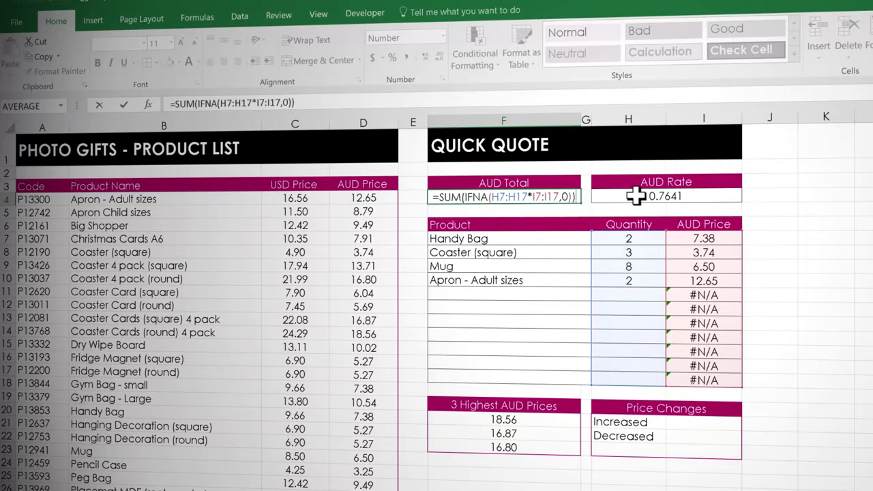
pyautogui.hotkey('ctrl', 'shift', 'Return')
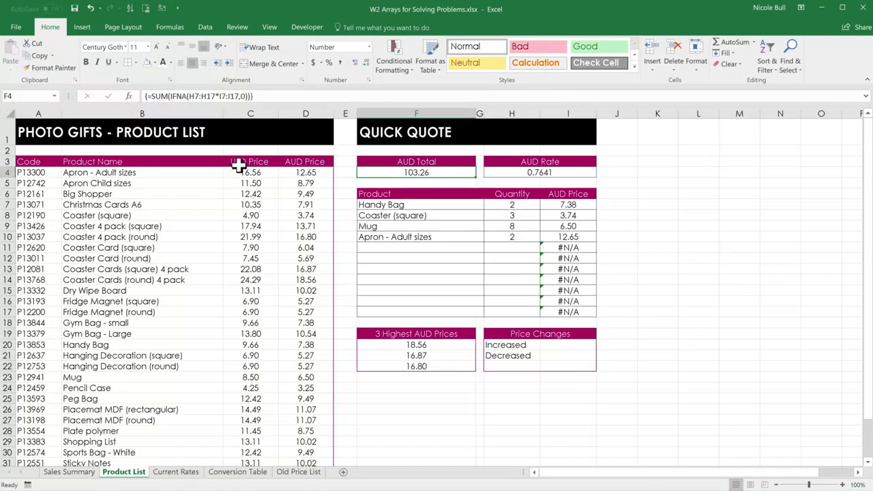
# Look at the old USD prices on the Old Price List sheet, then return to the Product List sheet.
pyautogui.click(308, 475)
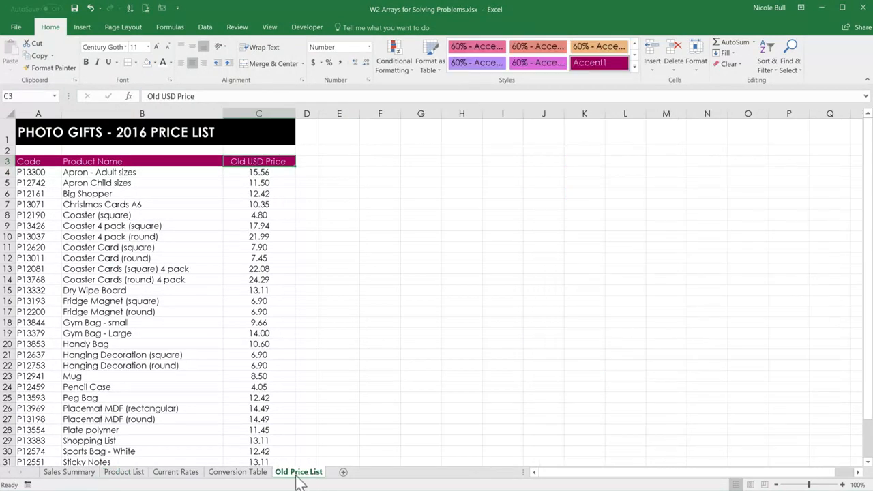
pyautogui.click(191, 477)
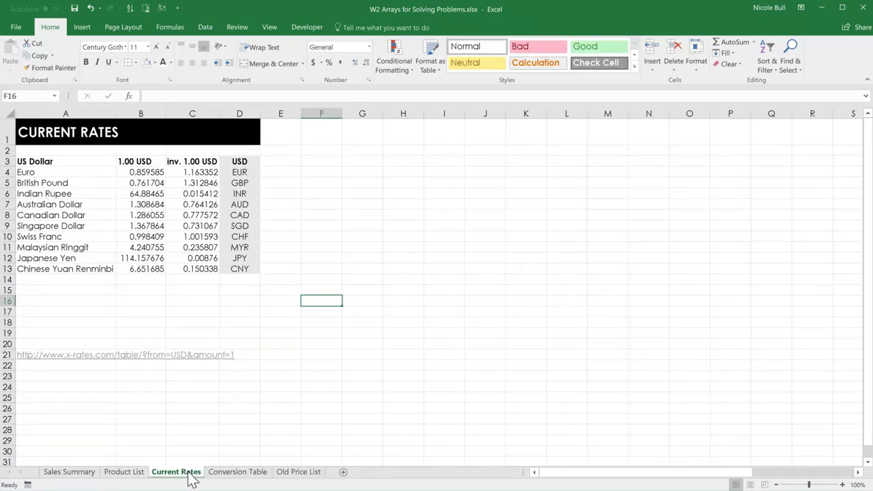
pyautogui.click(141, 476)
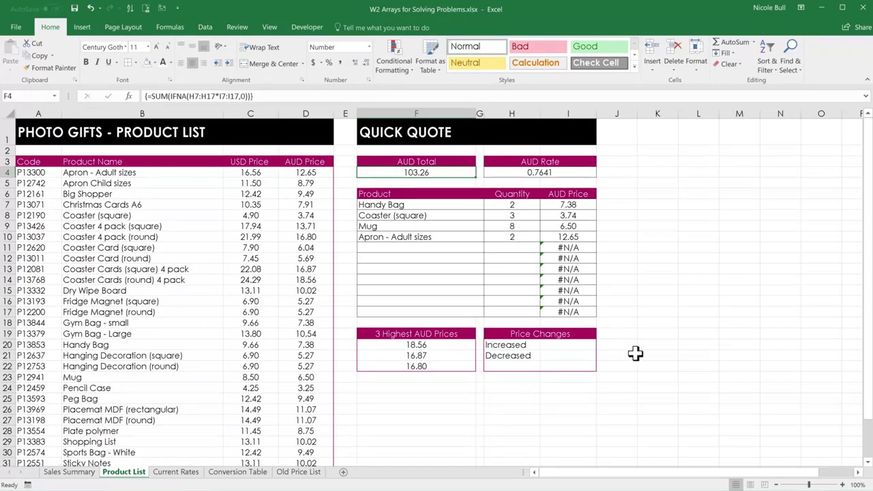
# Count the increased prices in the Price Changes box with the array formula =SUM((USD_Price>Old_USD_Price)*1).
pyautogui.click(579, 345)
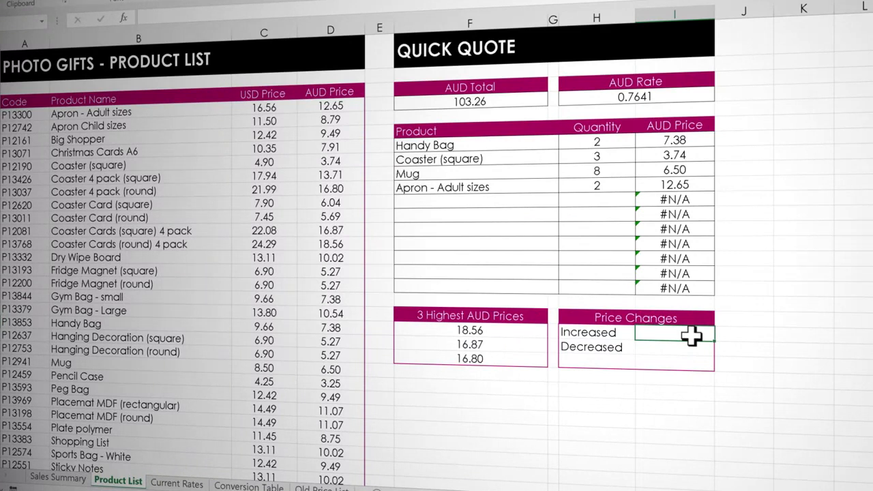
pyautogui.write('=sum(')
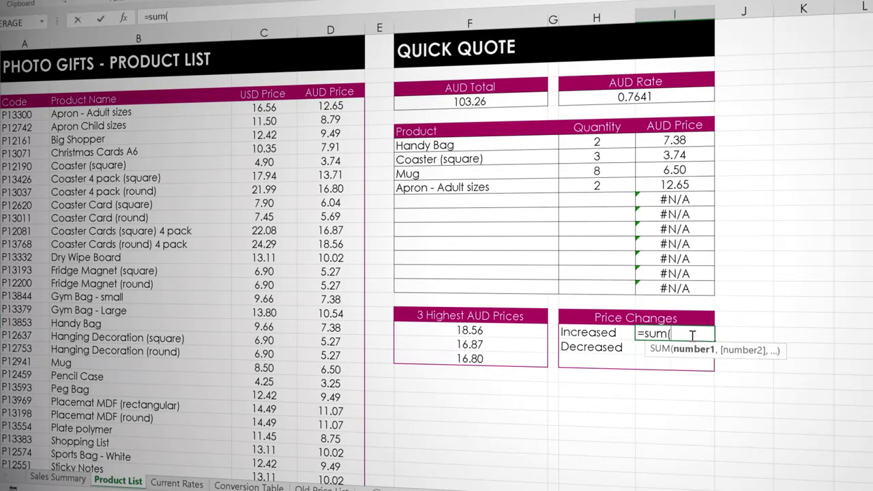
pyautogui.write('(us')
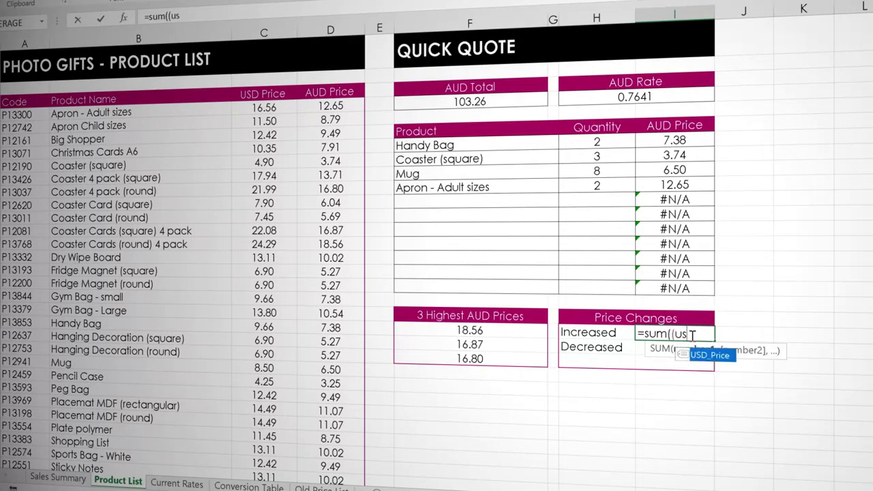
pyautogui.press('Tab')
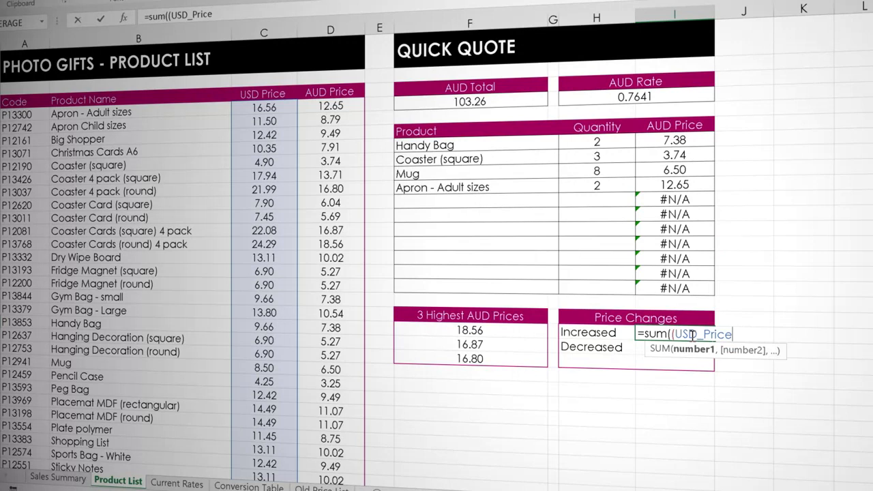
pyautogui.write('>ol')
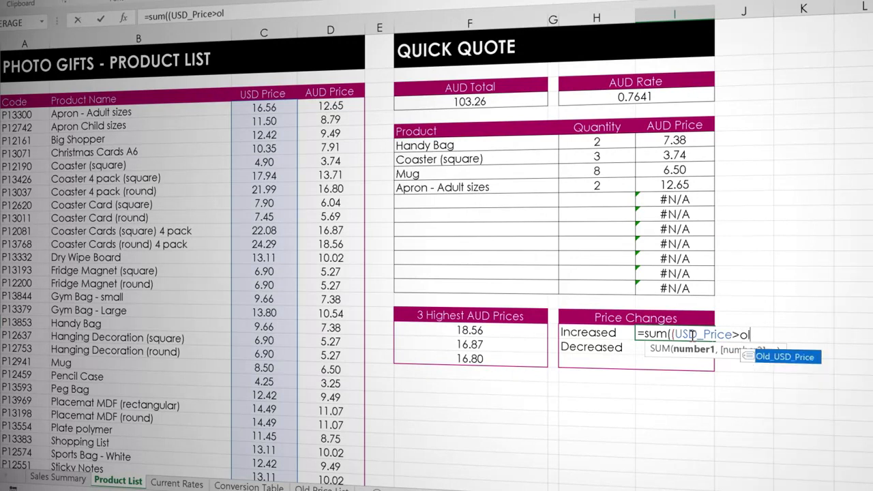
pyautogui.press('Tab')
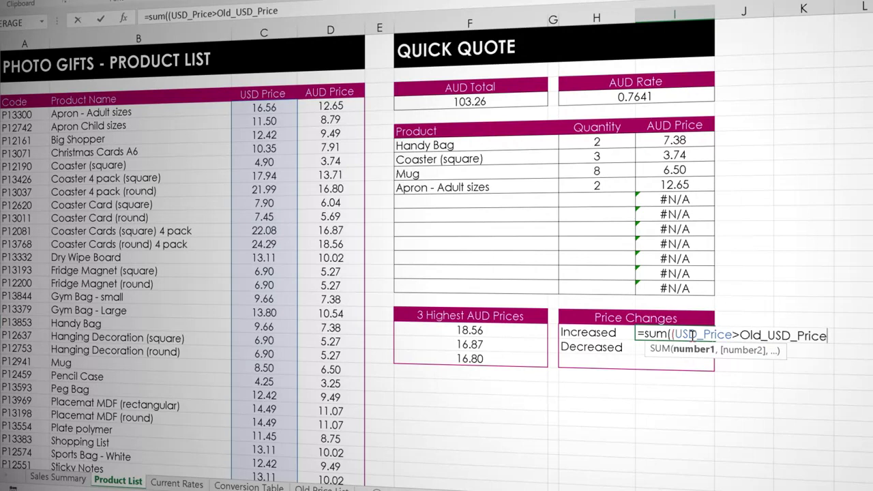
pyautogui.write(')')
pyautogui.write('*')
pyautogui.write(')')
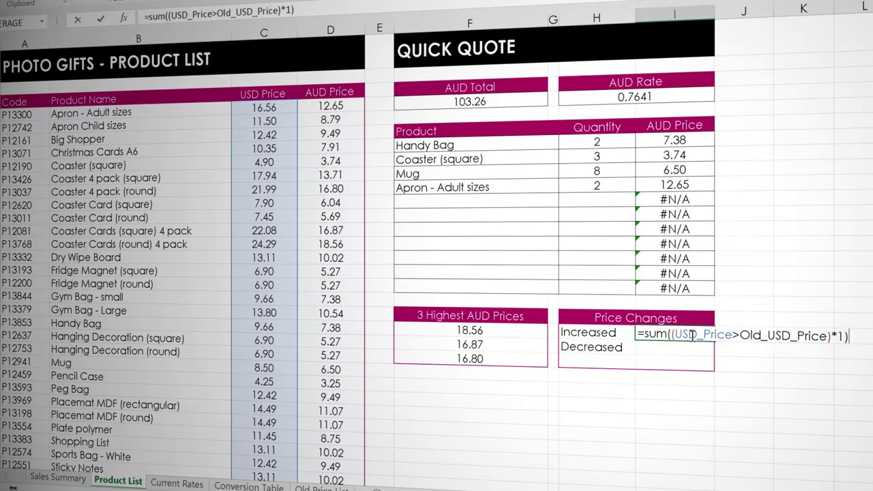
pyautogui.hotkey('ctrl', 'shift', 'Return')
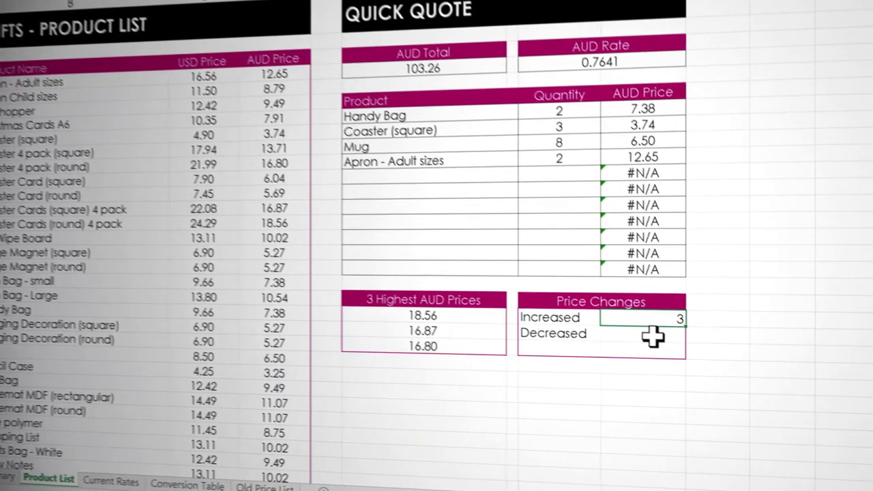
# Count the decreased prices in the Price Changes box with the array formula =SUM((USD_Price<Old_USD_Price)*1).
pyautogui.click(675, 347)
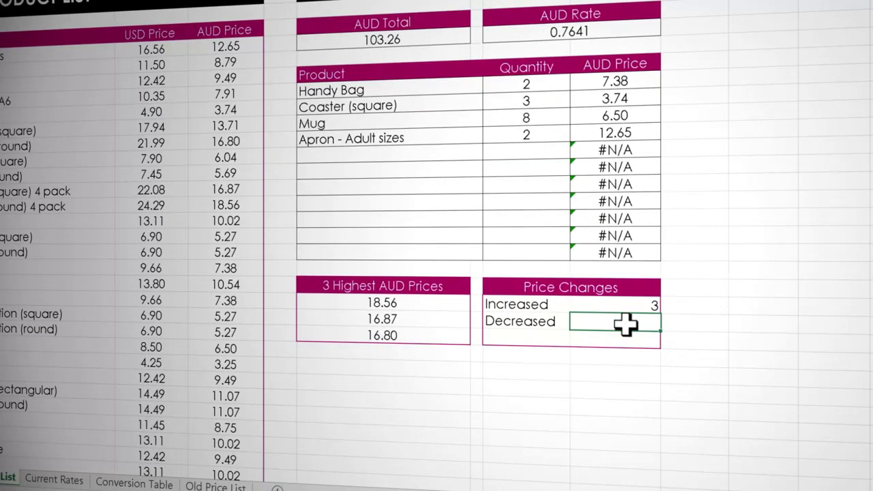
pyautogui.write('=sum')
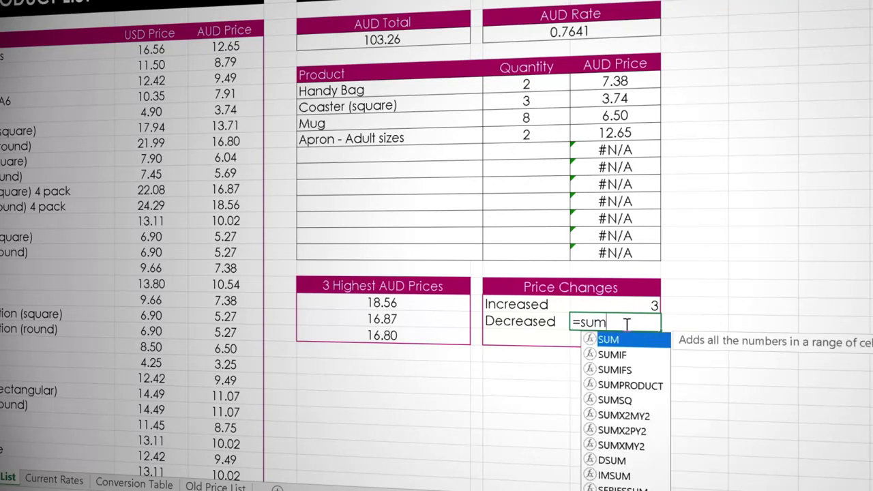
pyautogui.press('Tab')
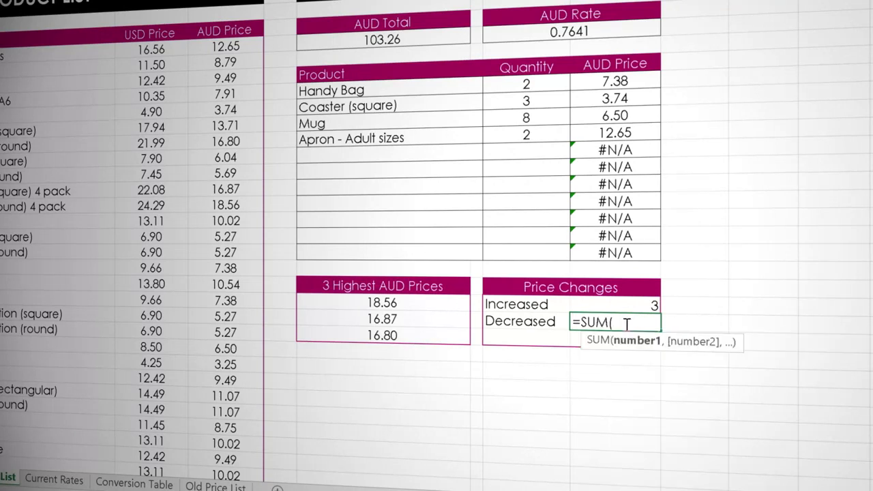
pyautogui.write('(')
pyautogui.write('usd')
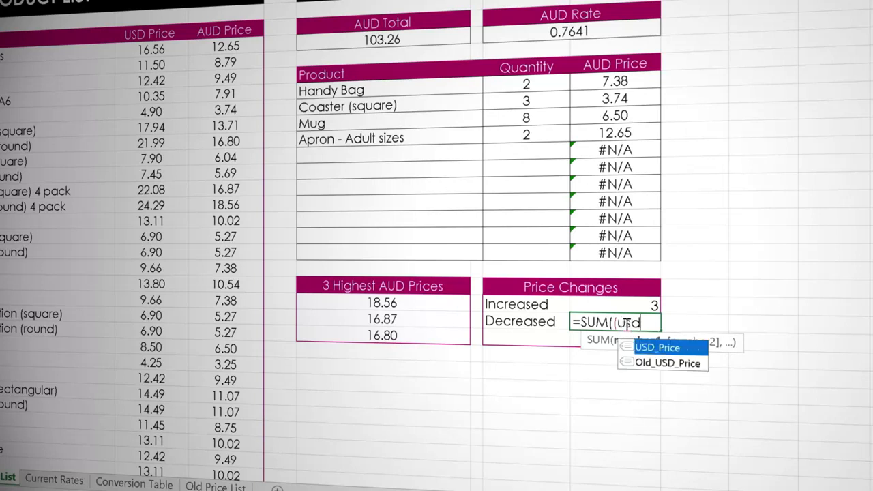
pyautogui.press('Tab')
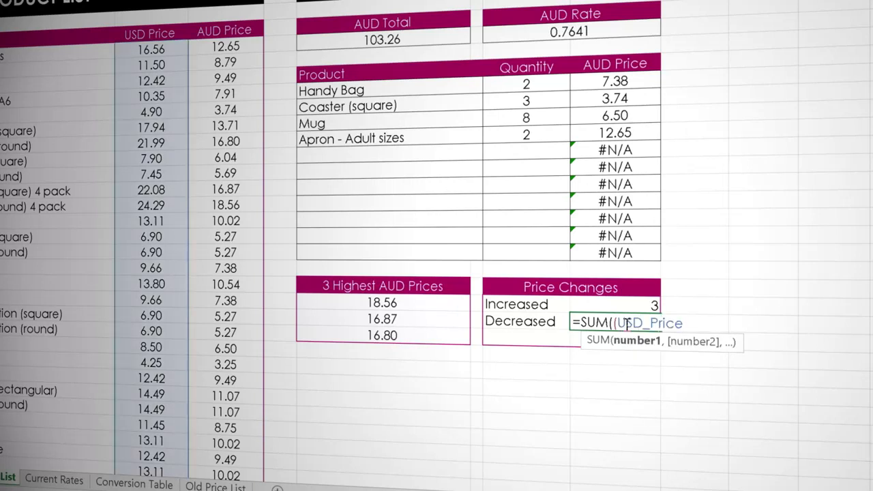
pyautogui.write('<old')
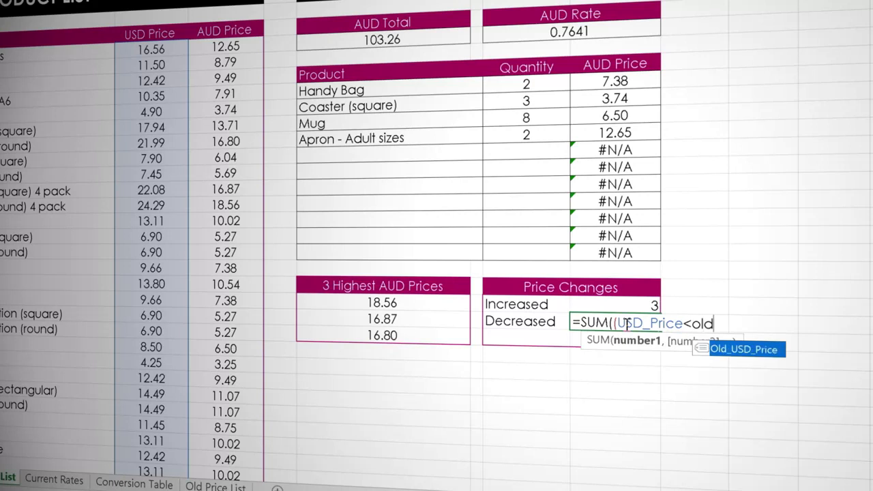
pyautogui.press('Tab')
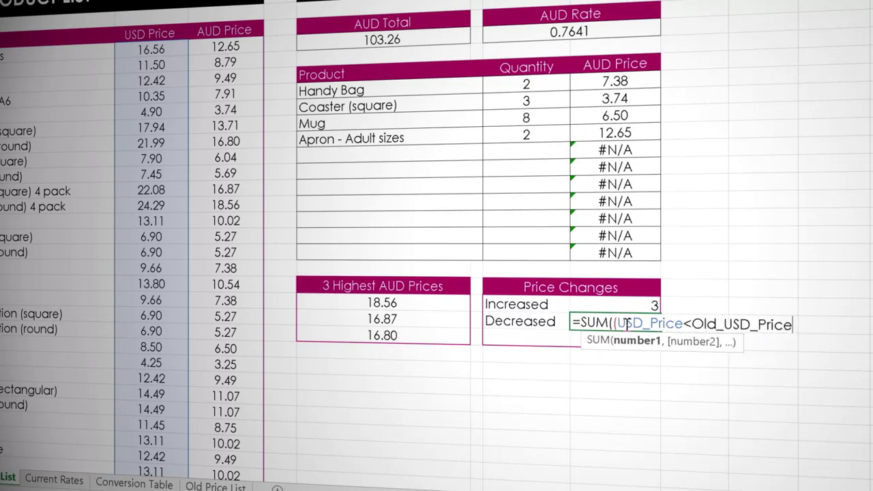
pyautogui.write(')*1)')
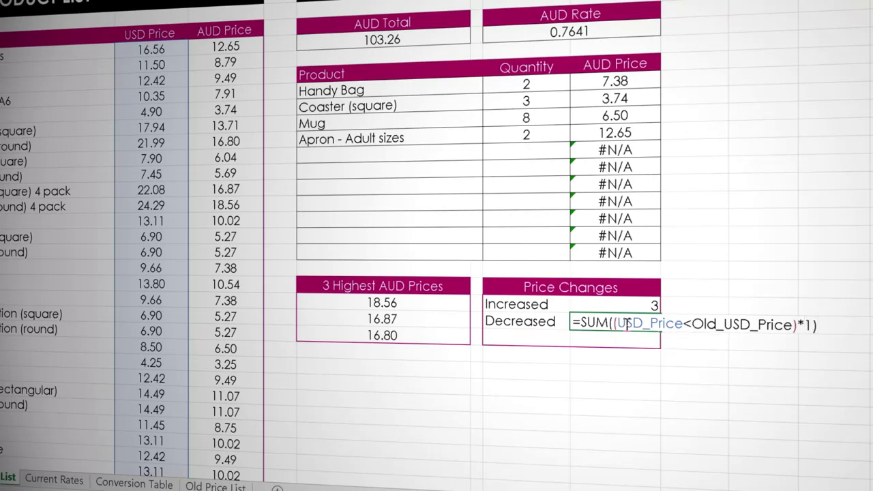
pyautogui.hotkey('ctrl', 'Return')
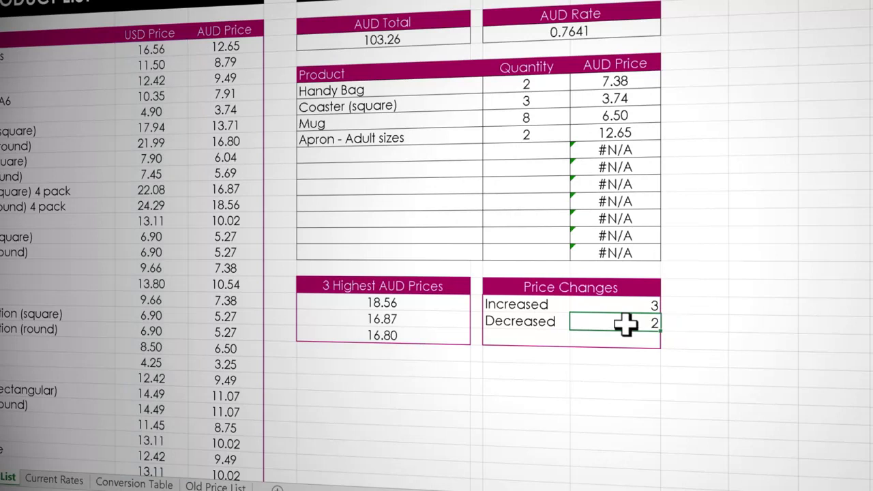